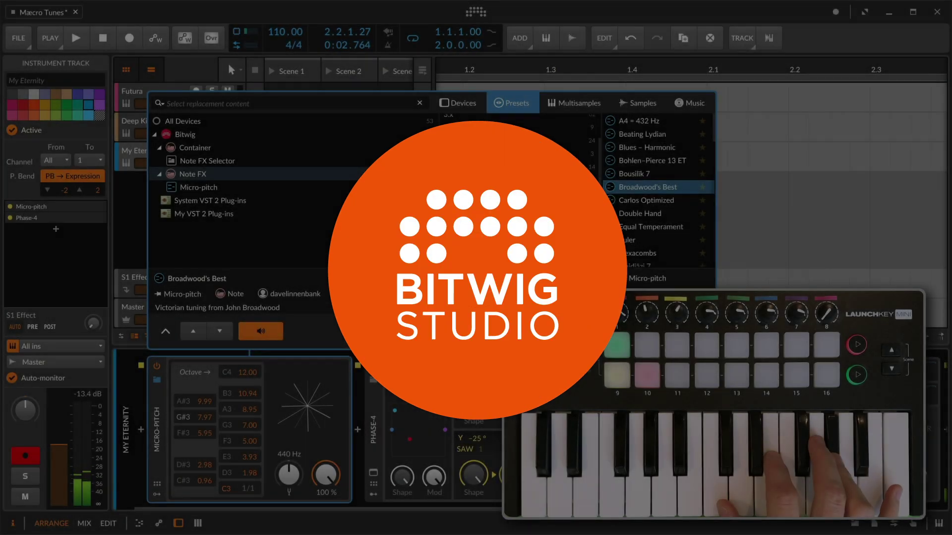
Step: Step back past Bousilik 7 and Bohlen-Pierce 13 ET to Blues – Harmonic and keep it
key("Up")
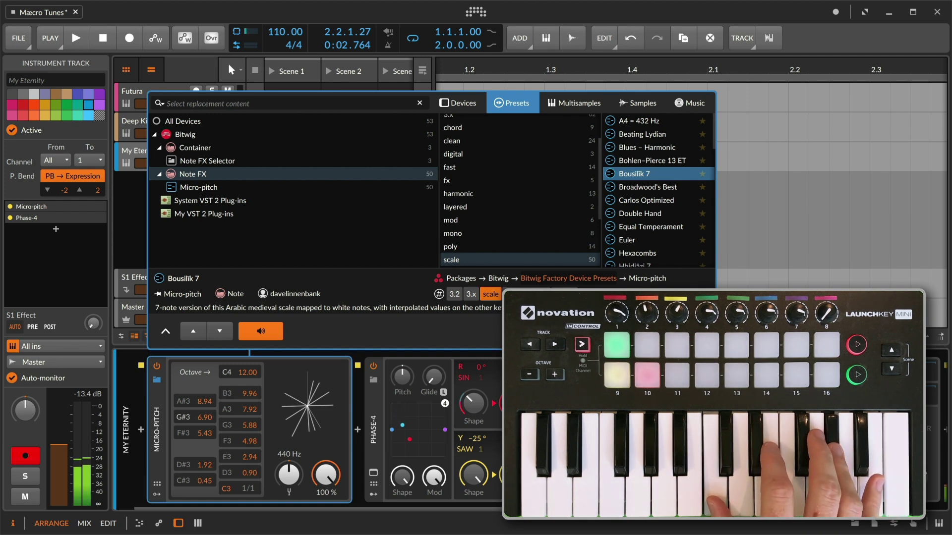
key("Up")
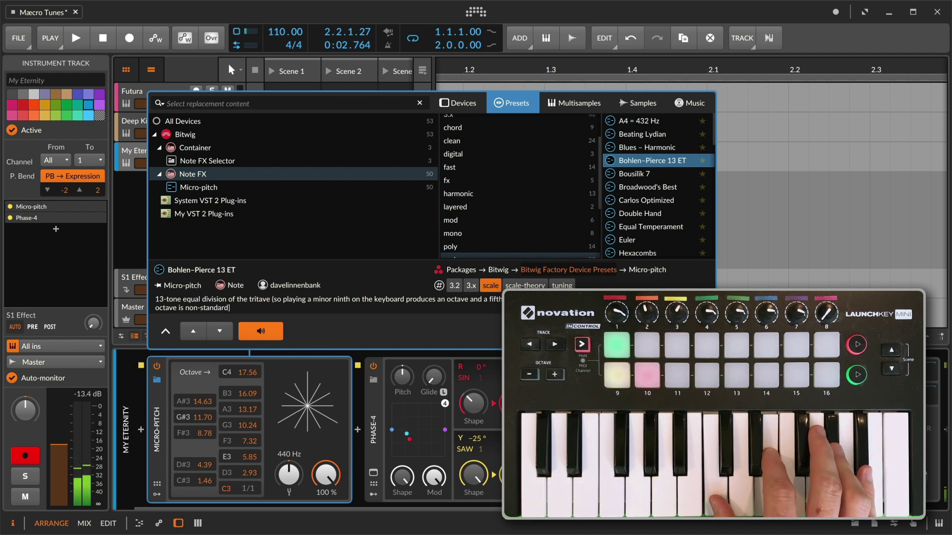
key("Up")
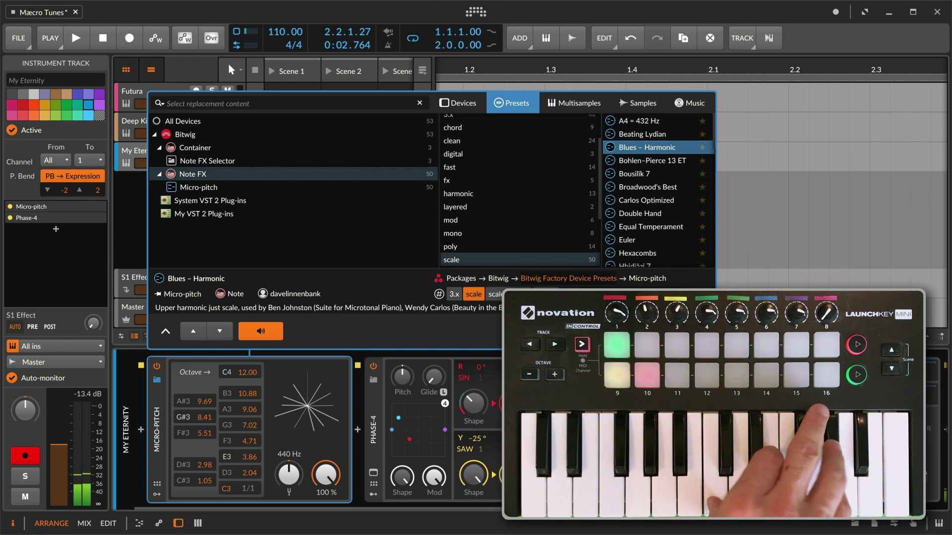
key("Return")
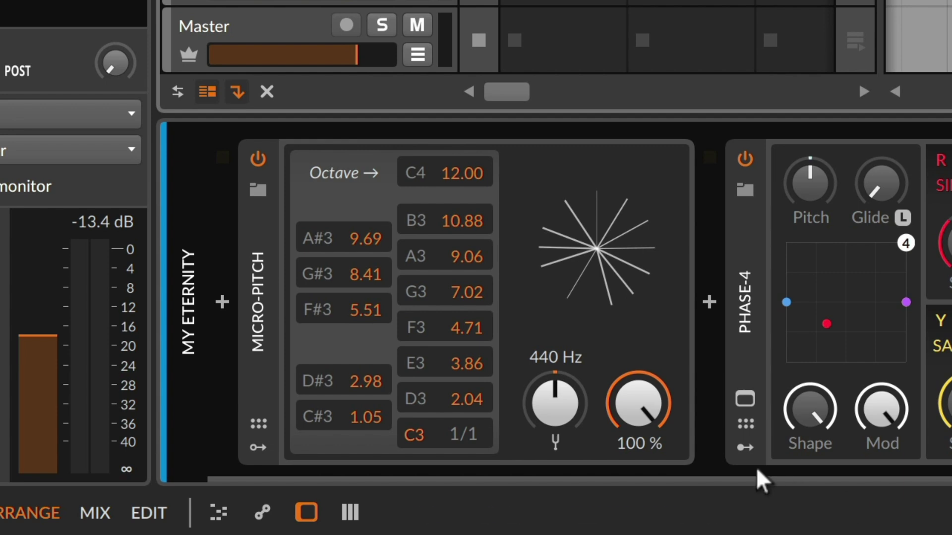
Step: Reopen the Micro-pitch replacement preset browser and scroll down its tag list
left_click(267, 276)
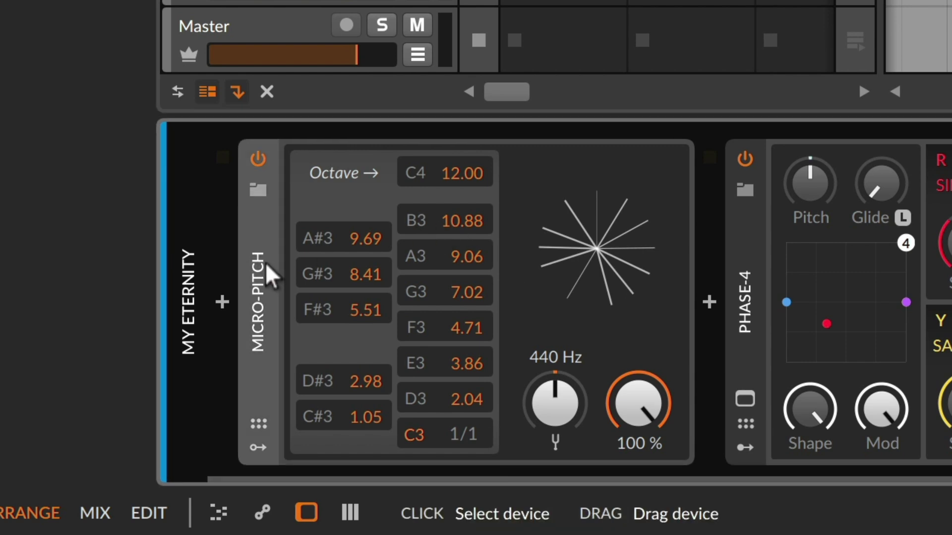
left_click(258, 193)
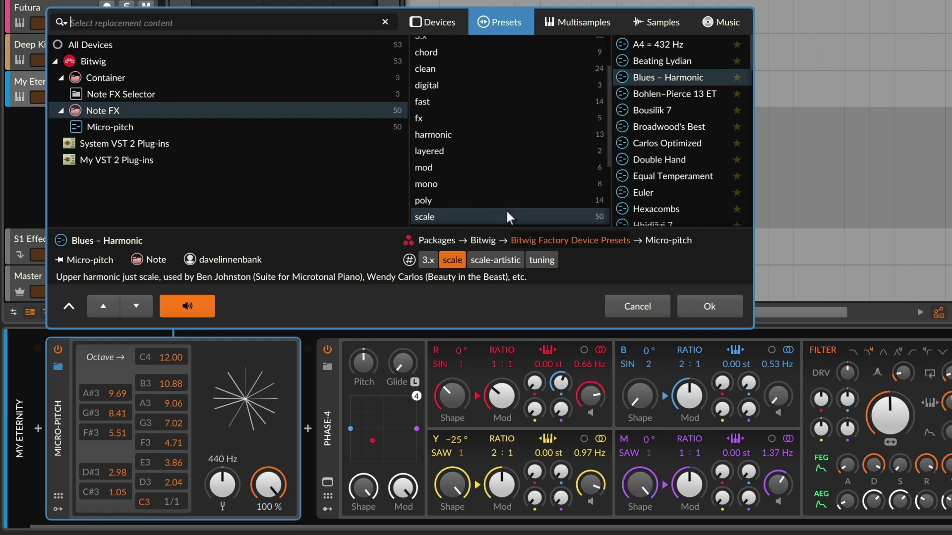
scroll(507, 213, "down", 3)
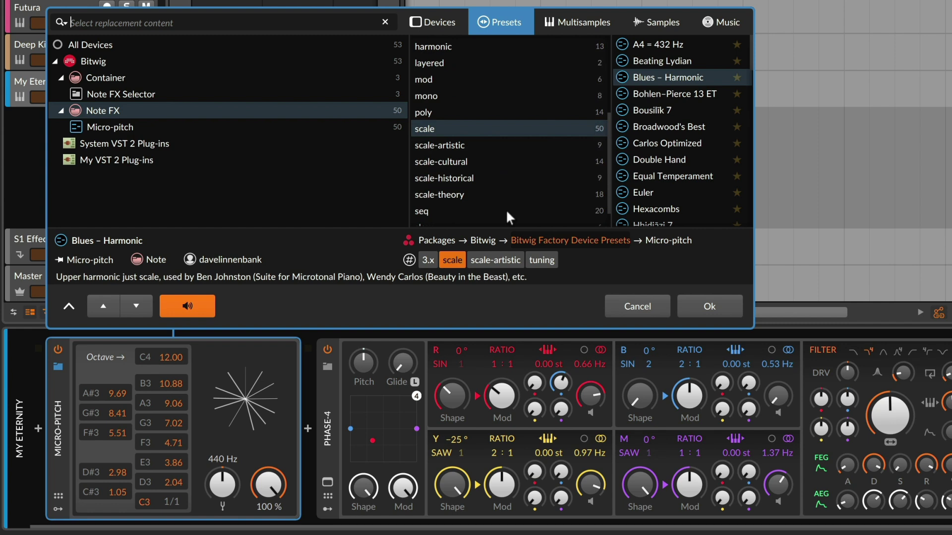
Step: Filter to scale-historical tunings and audition Euler, then Broadwood's Best
left_click(481, 178)
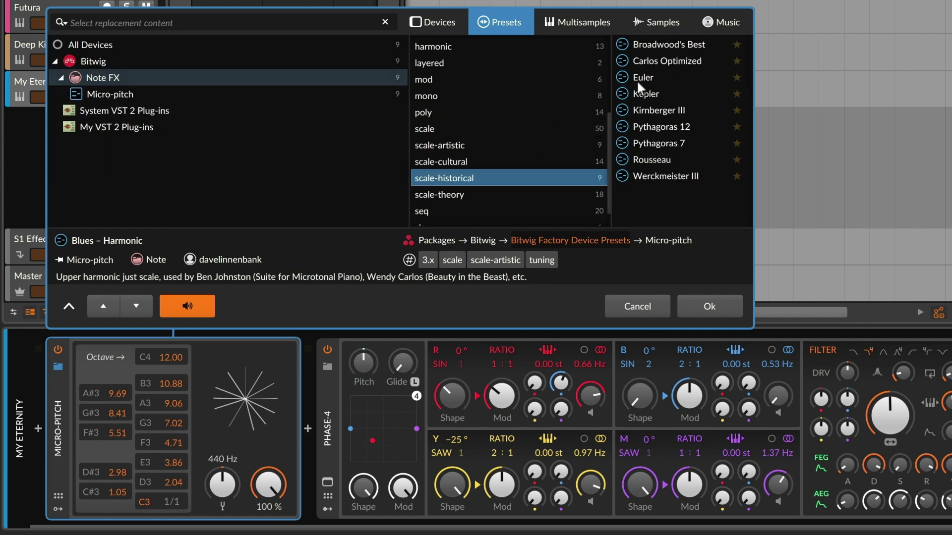
left_click(653, 73)
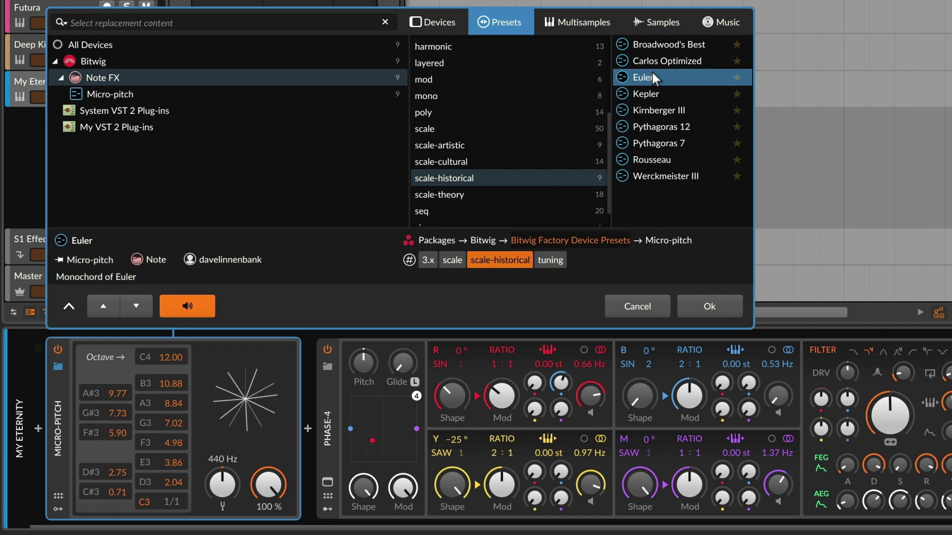
left_click(654, 40)
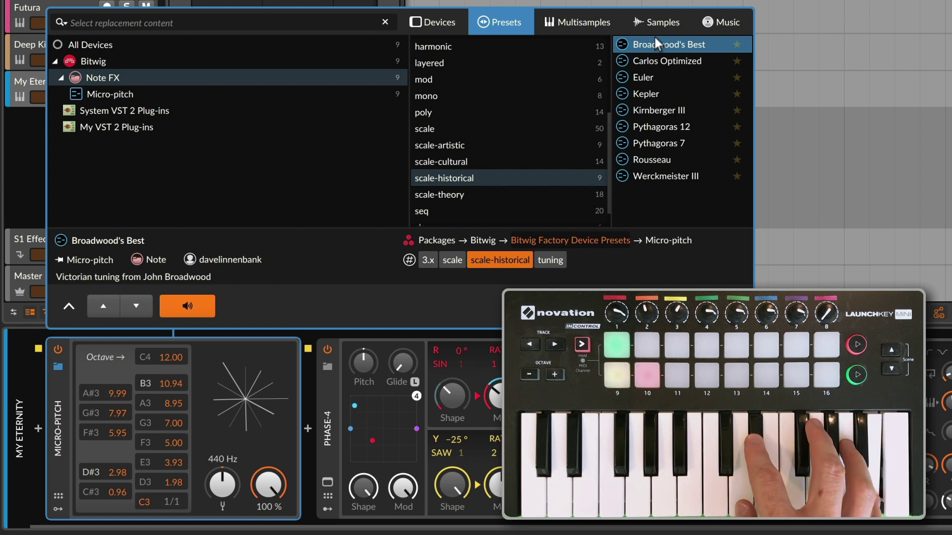
Step: Step through Carlos Optimized, Euler, Kepler and Kirnberger III to Pythagoras 12
key("Down")
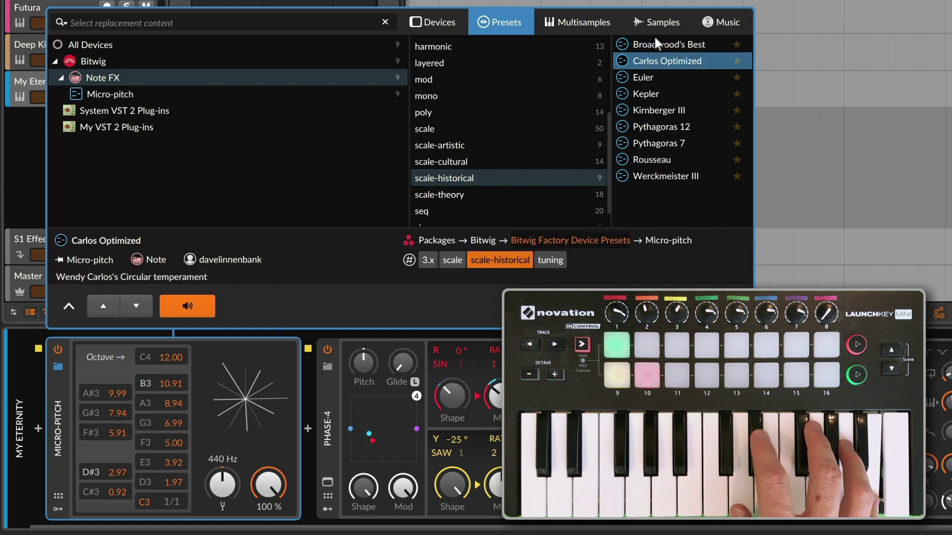
key("Down")
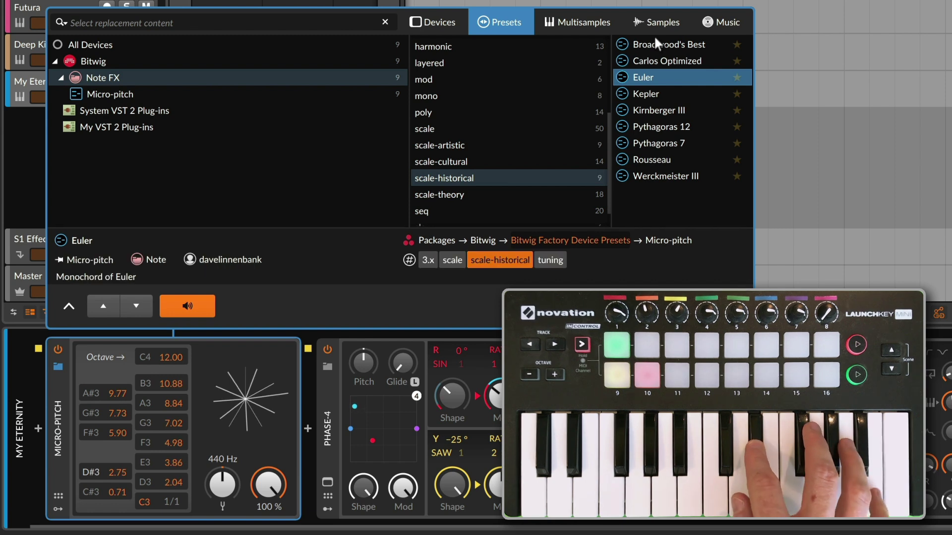
key("Down")
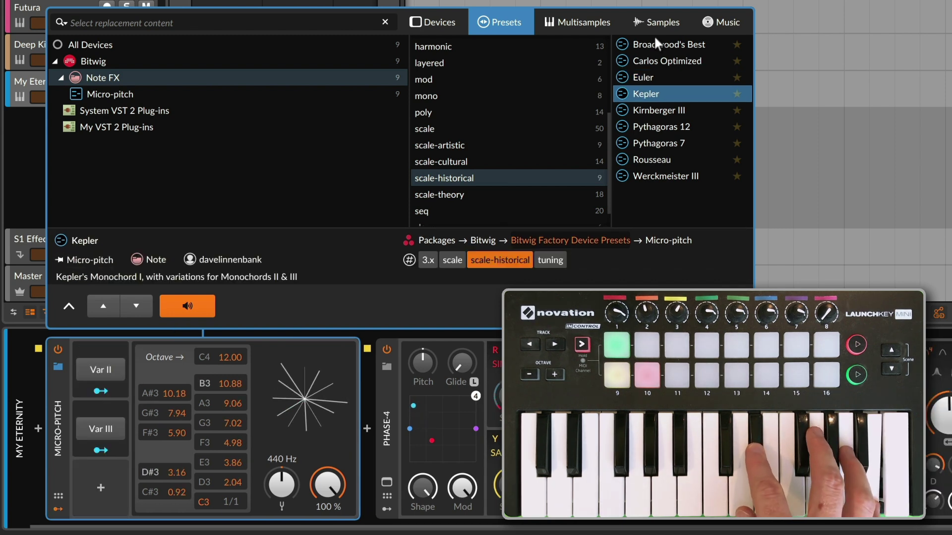
key("Down")
key("Down")
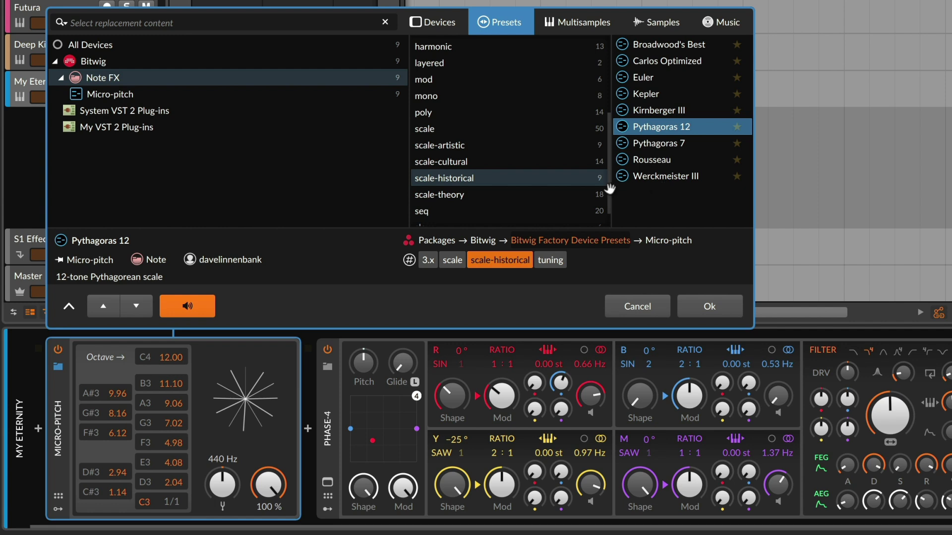
Step: Filter to the 18 scale-theory tunings and load the Just preset
left_click(499, 193)
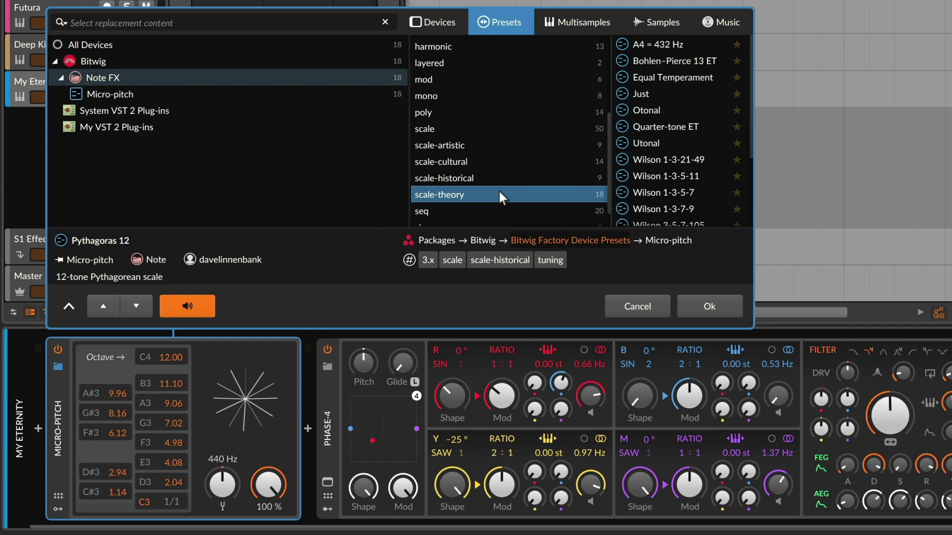
left_click(680, 92)
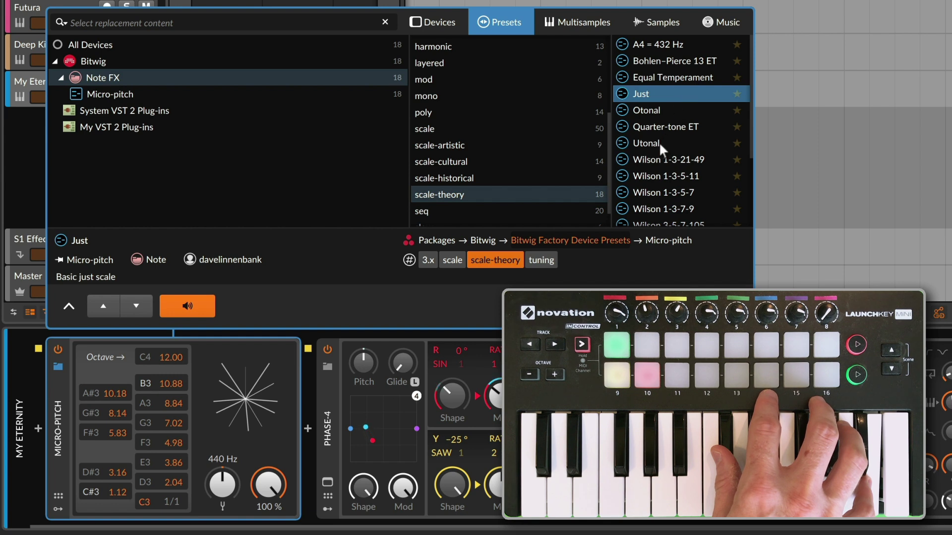
Step: Audition Otonal, then Utonal, then filter the browser to scale-cultural tunings
left_click(653, 109)
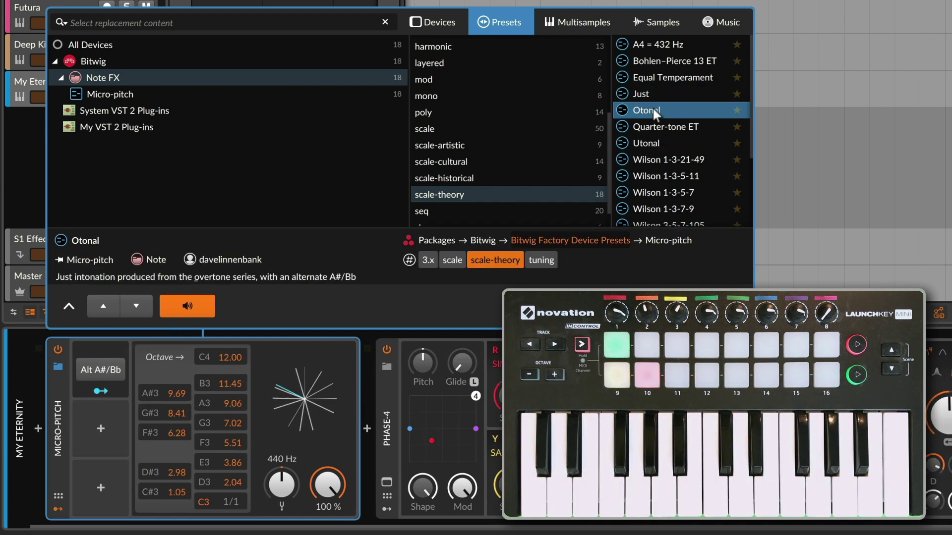
left_click(673, 145)
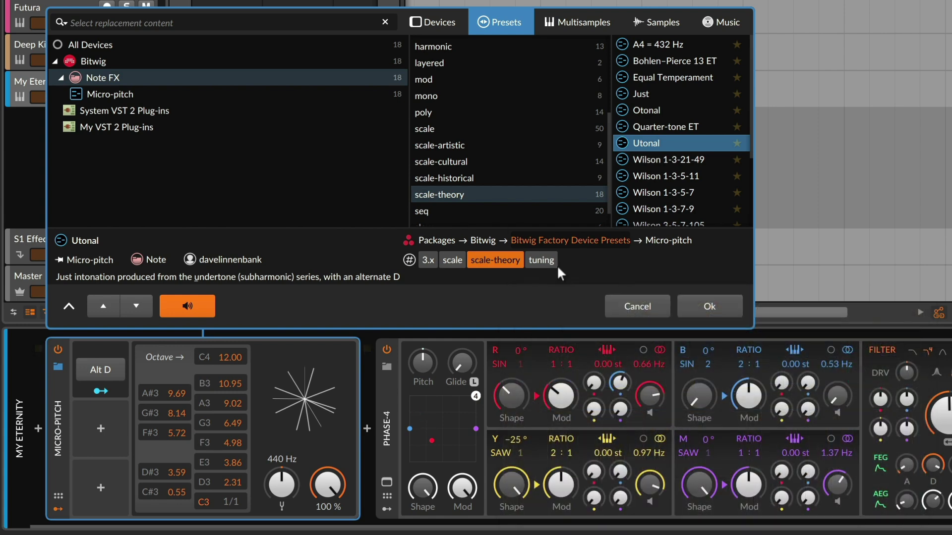
left_click(457, 157)
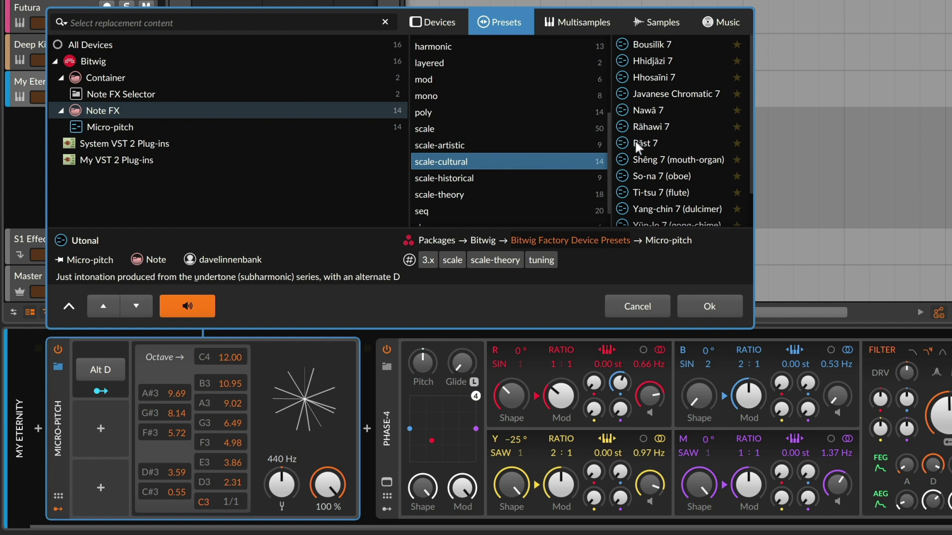
Step: Audition Rāhawi 7, then load the 7-note Arabic Bousilik 7 tuning
left_click(667, 125)
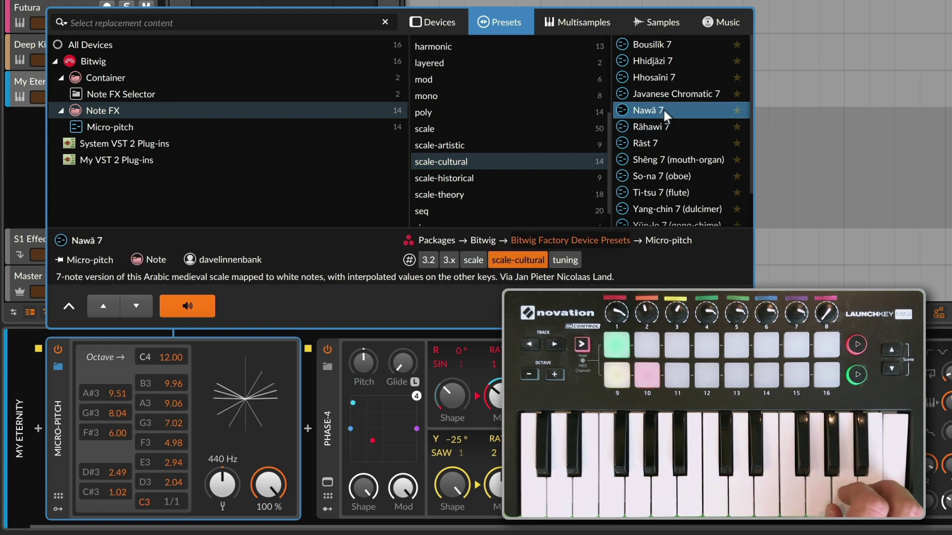
left_click(686, 43)
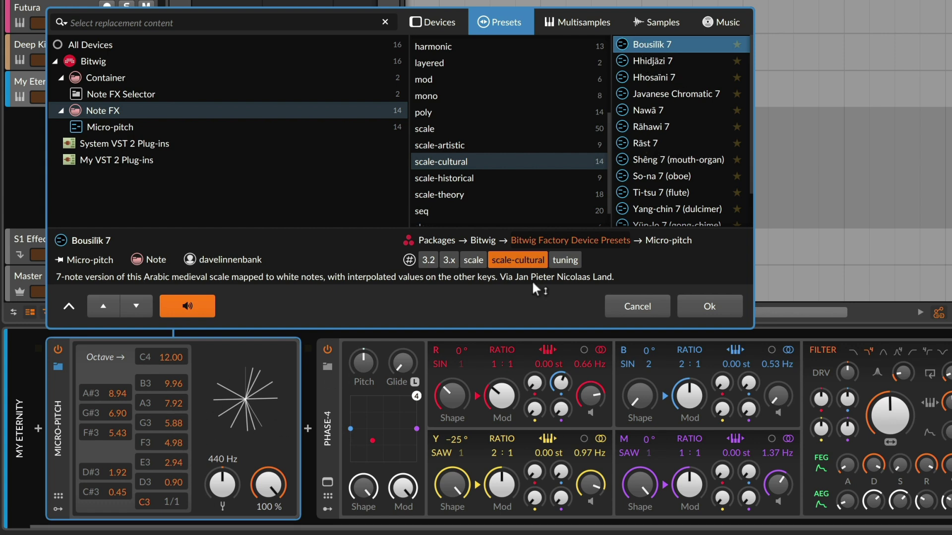
Step: Audition the So-na 7, Ti-tsu 7 and Yang-chin 7 cultural tunings
left_click(665, 174)
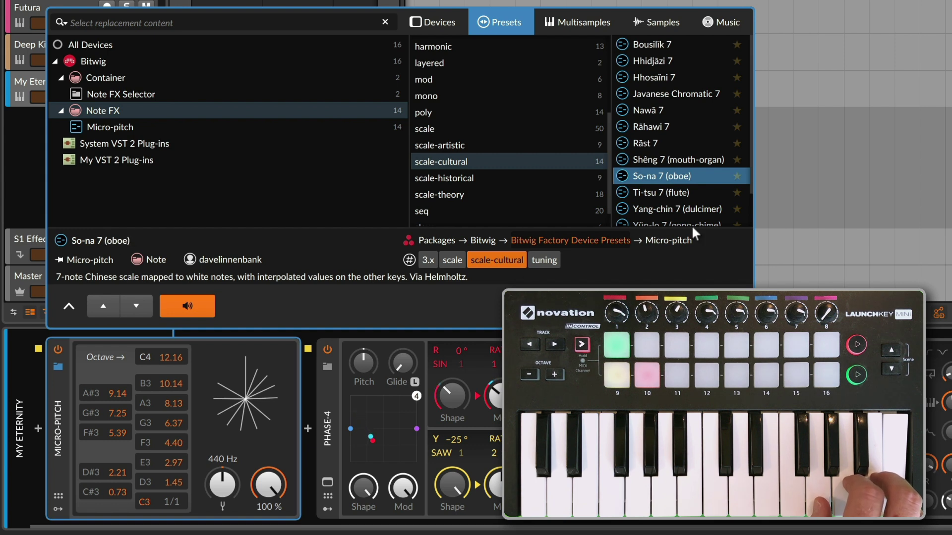
left_click(686, 194)
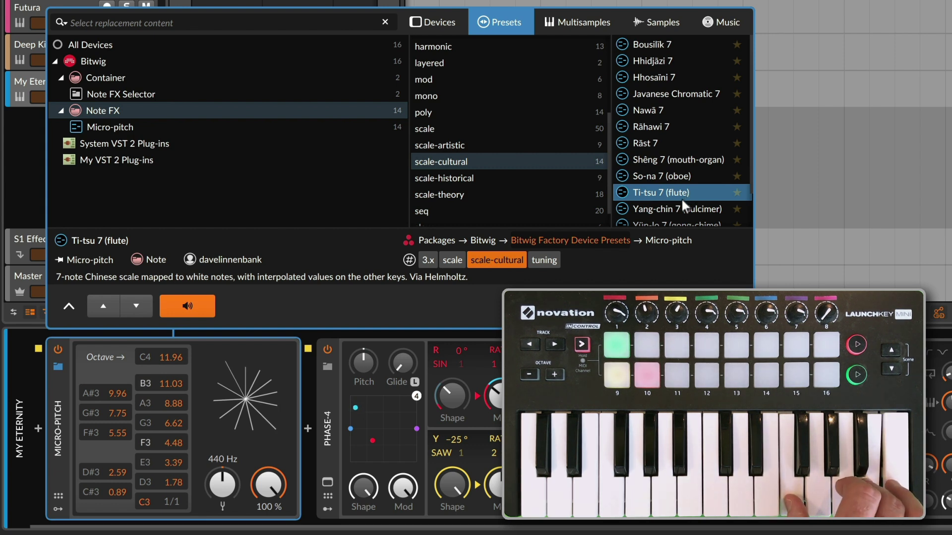
left_click(680, 204)
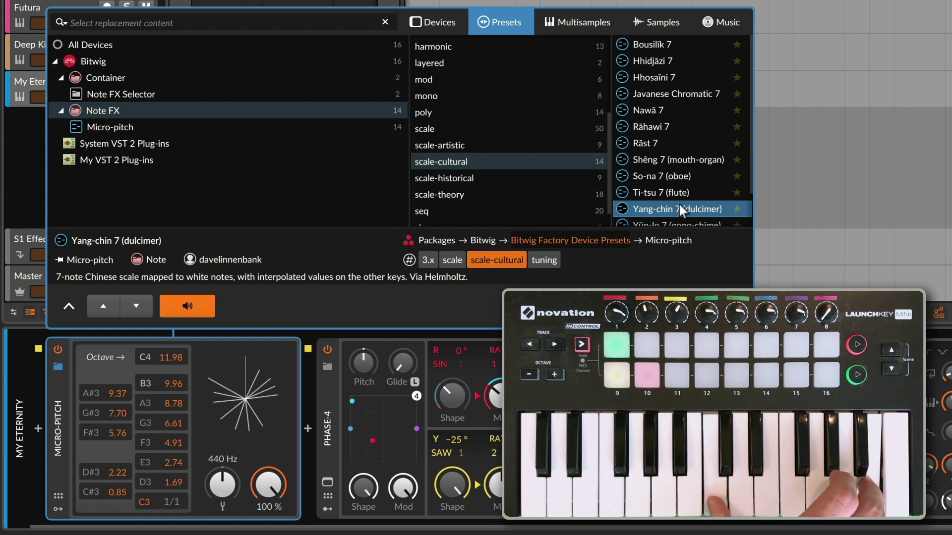
Step: Compare with Micro-pitch bypassed and re-enabled, then load Javanese Chromatic 7
left_click(57, 349)
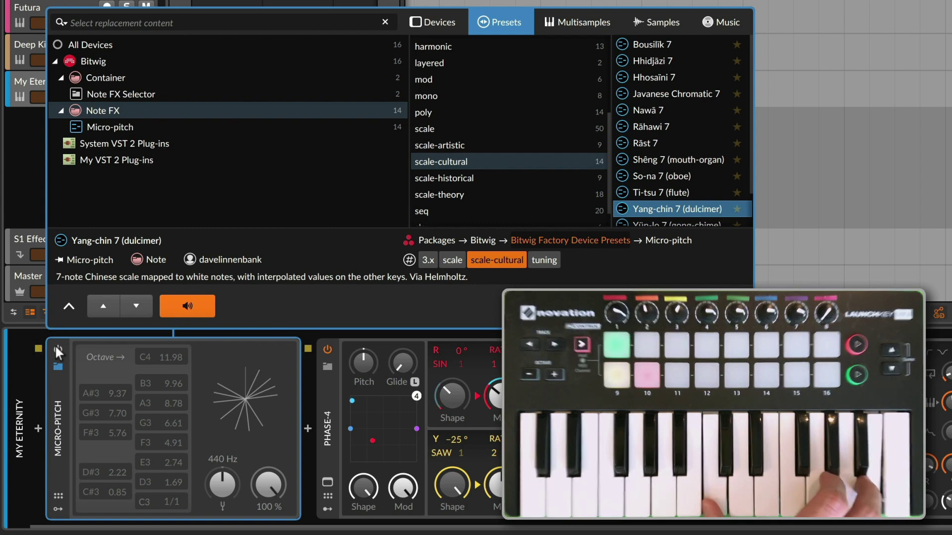
left_click(56, 346)
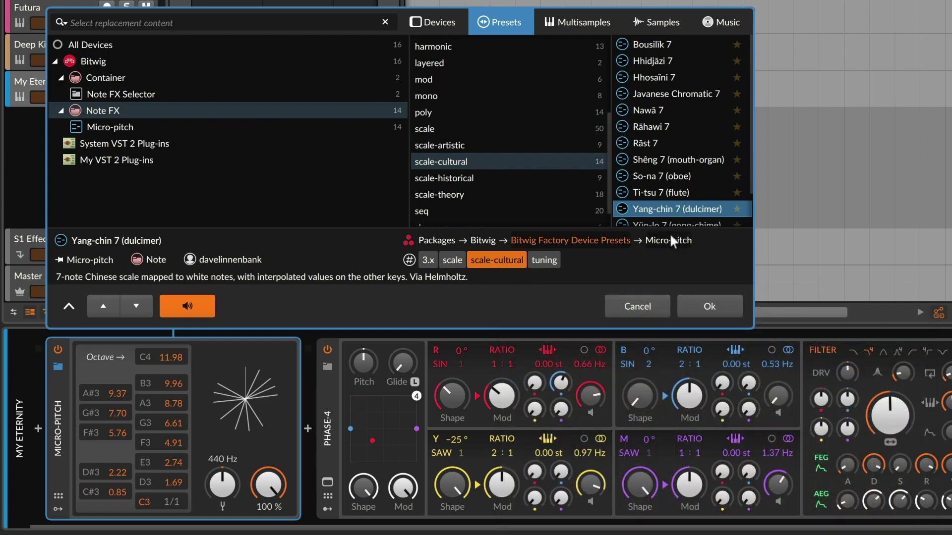
scroll(662, 177, "down", 2)
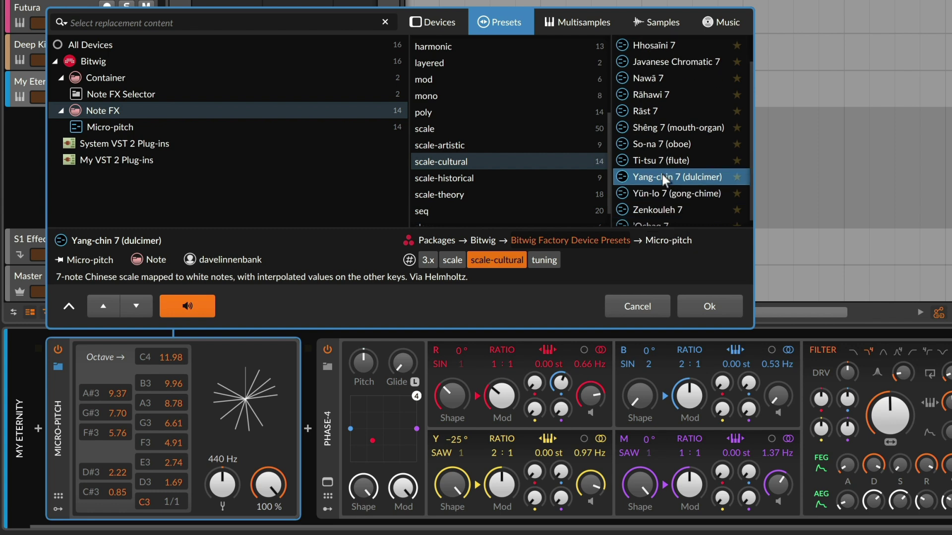
scroll(661, 177, "up", 2)
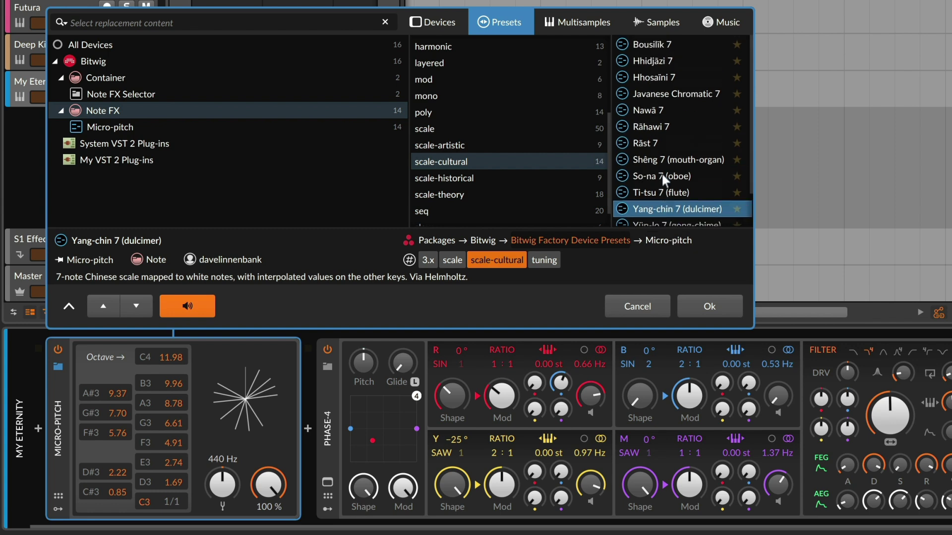
left_click(664, 92)
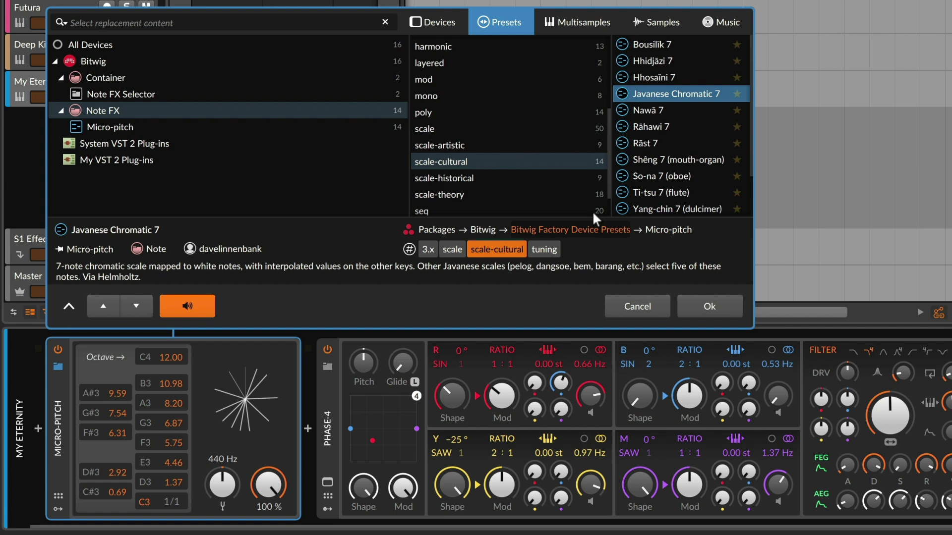
Step: Show the scale-artistic presets, audition Johnston, then move on to Partch
left_click(509, 144)
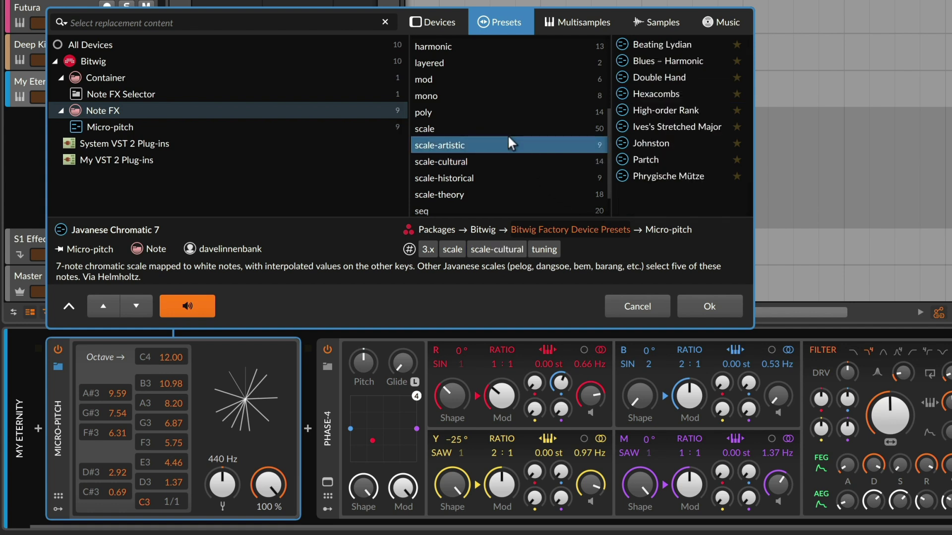
left_click(657, 143)
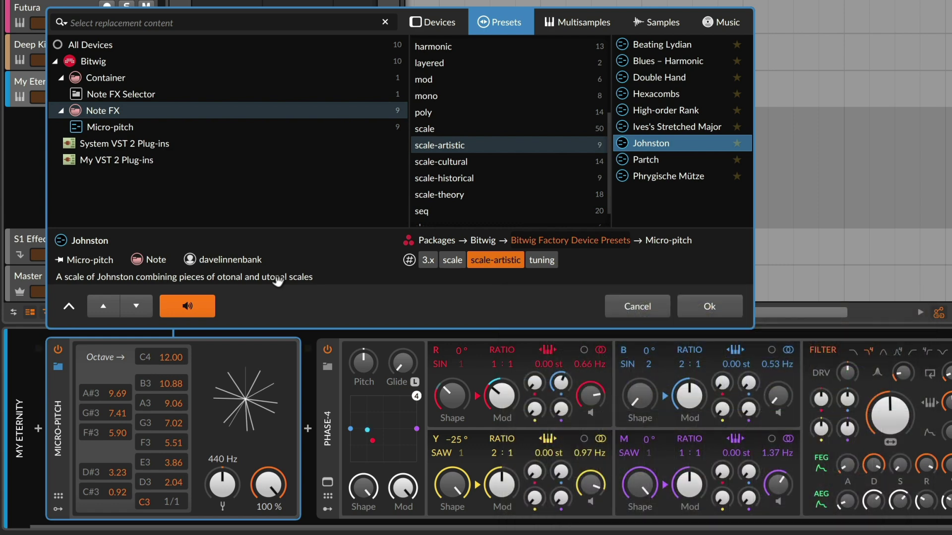
key("Down")
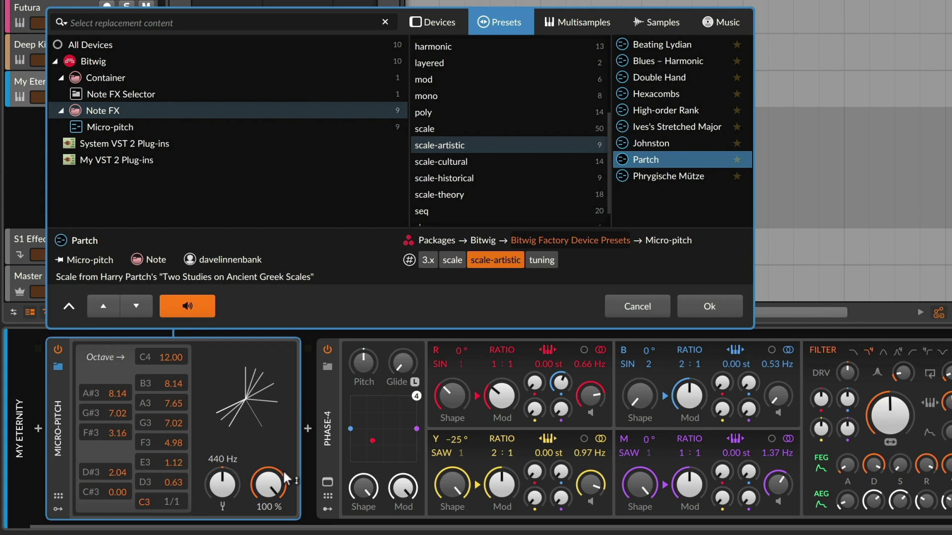
left_click_drag(276, 493, 275, 518)
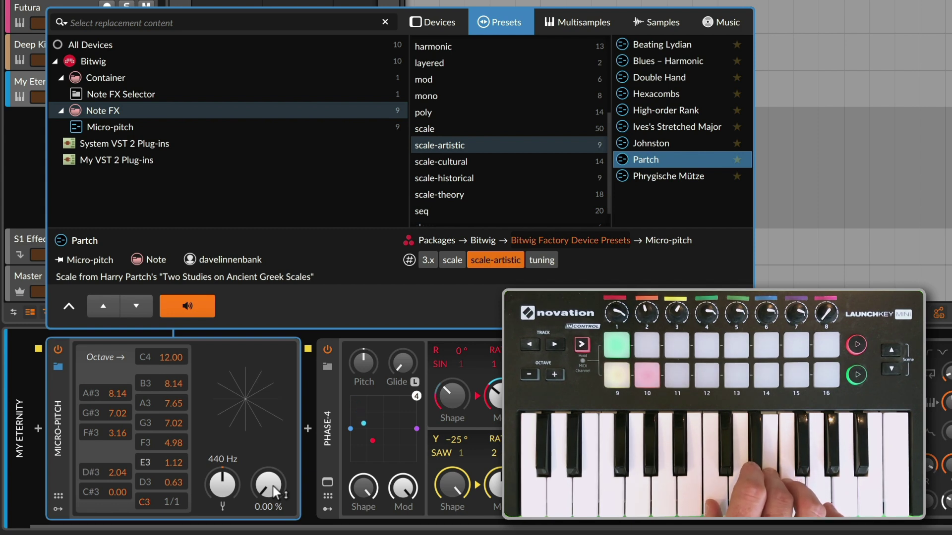
left_click_drag(272, 487, 273, 410)
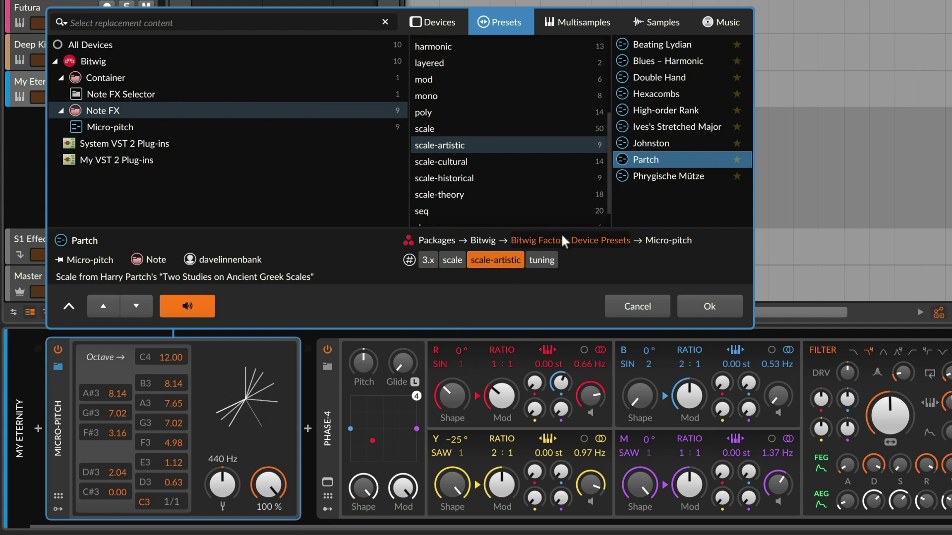
Step: Load the Phrygische Mütze tuning, with C4 at 5.05 and B3 at 19.00
left_click(663, 178)
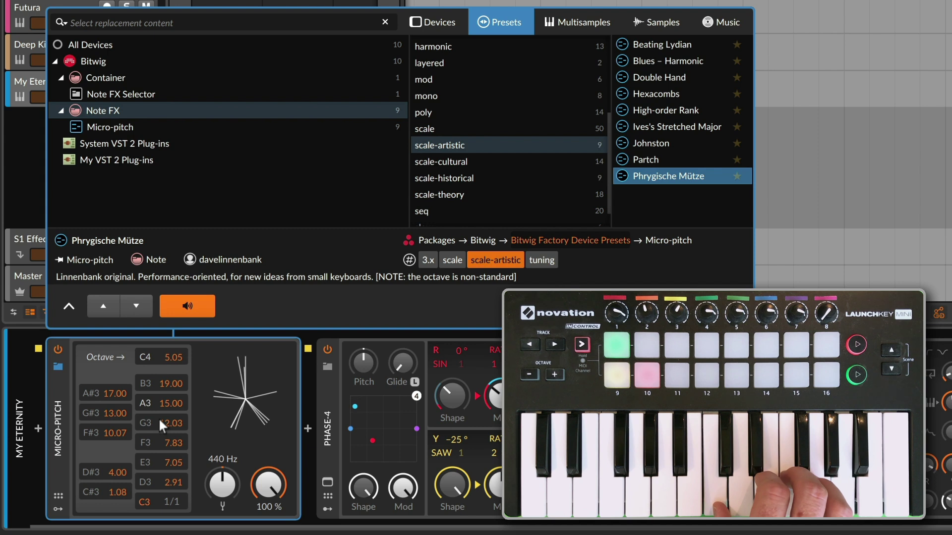
left_click(58, 347)
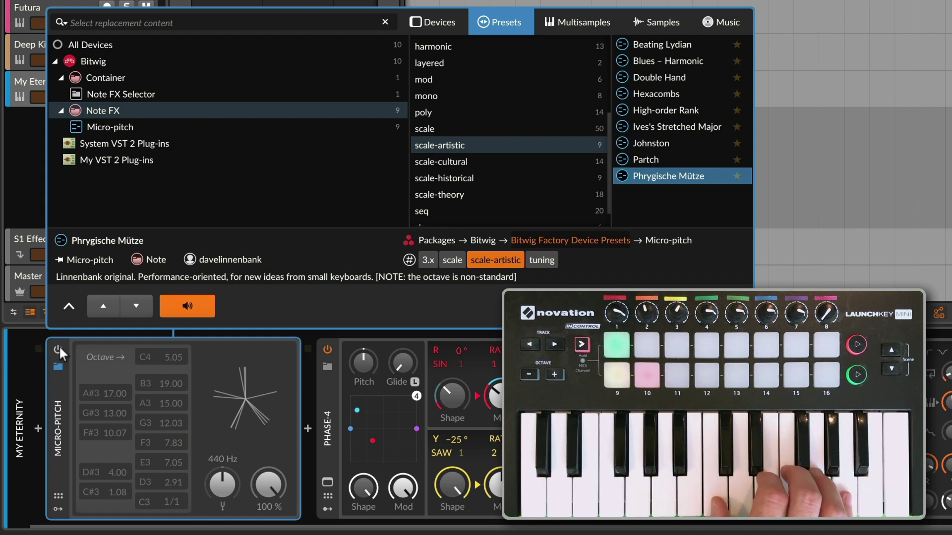
left_click(58, 346)
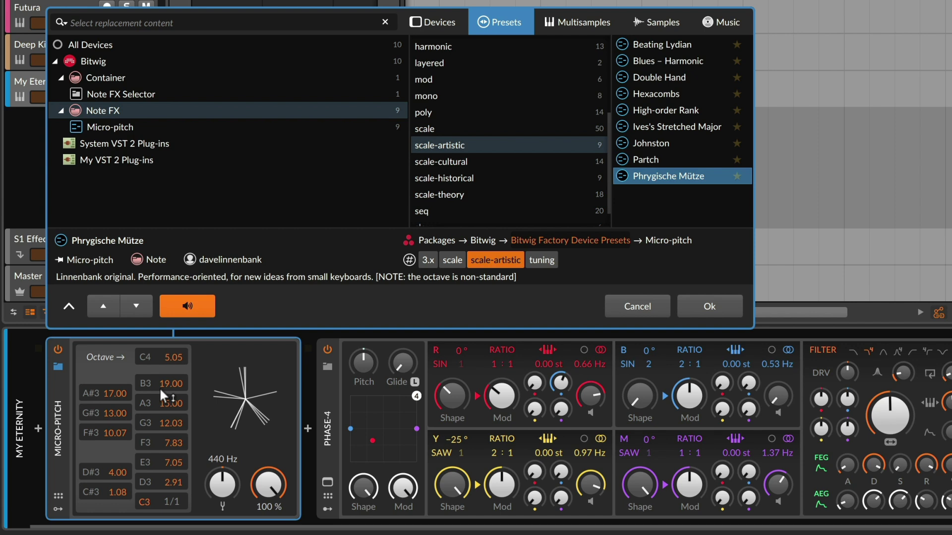
Step: Filter to scale-theory tunings and load Wilson 1-3-21-49
left_click(448, 194)
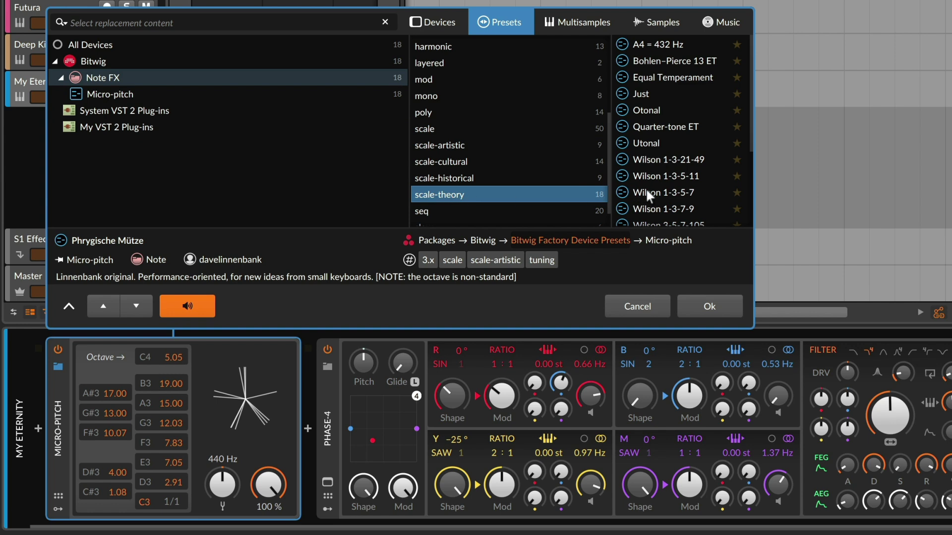
scroll(646, 190, "down", 1)
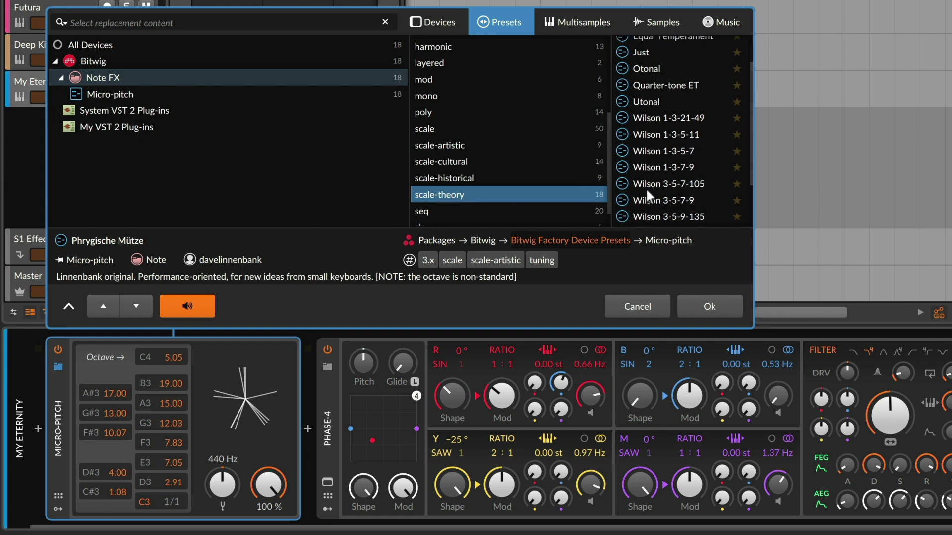
left_click(667, 118)
Step: Step through Wilson 1-3-5-11, 1-3-5-7, 1-3-7-9 and 3-5-7-105 to 3-5-7-9
key("Down")
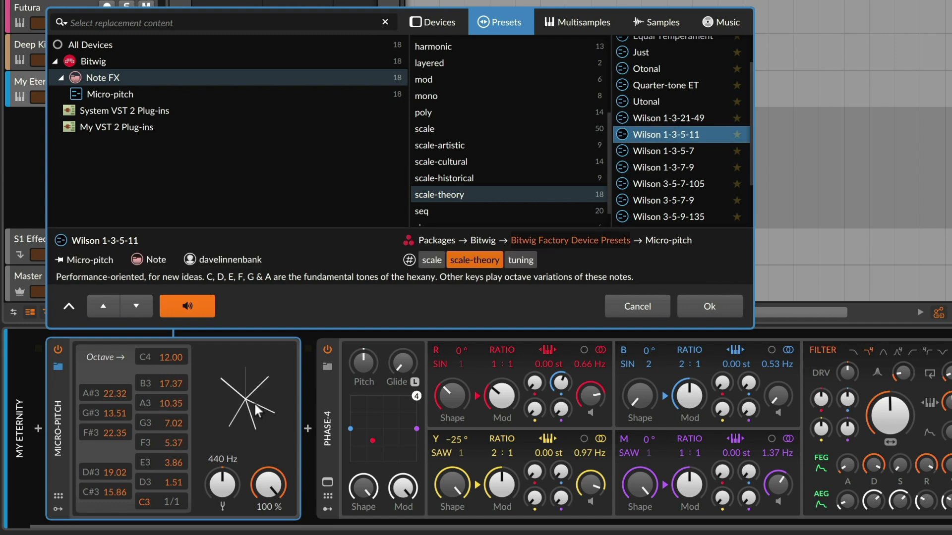
key("Down")
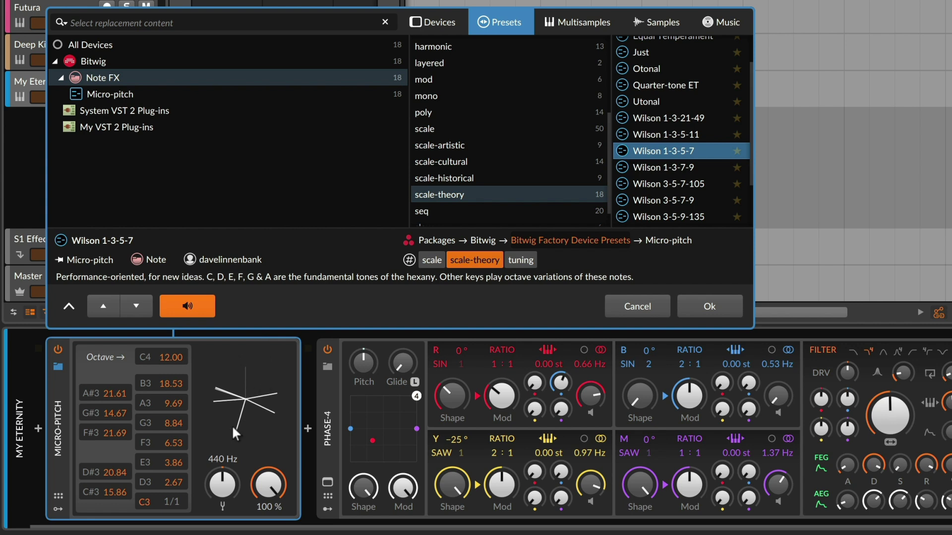
key("Down")
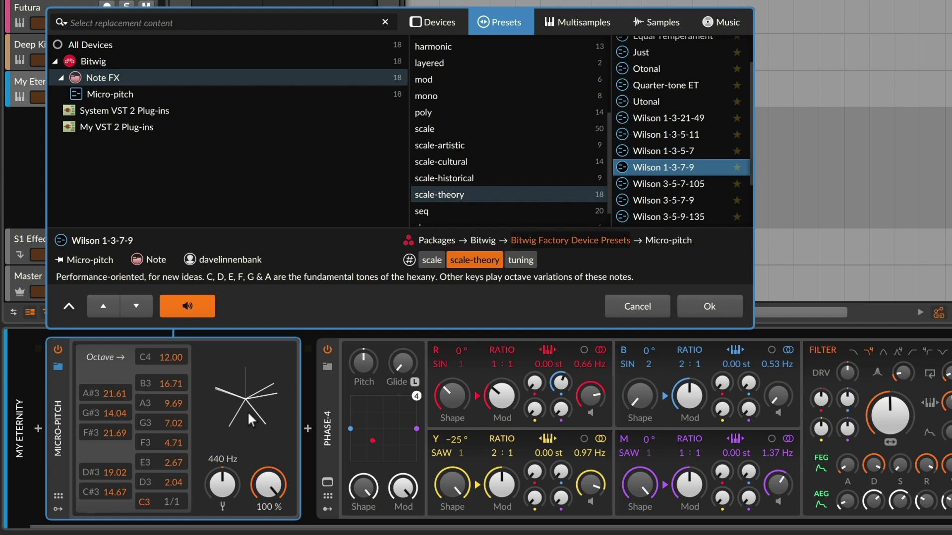
key("Down")
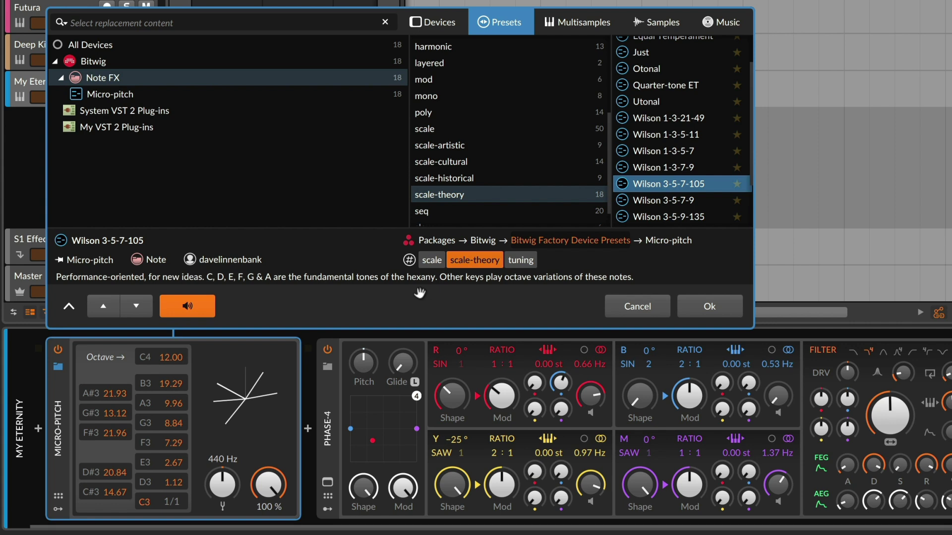
key("Down")
Step: Return to the Wilson 1-3-7-9 preset in the Micro-pitch browser
left_click(662, 168)
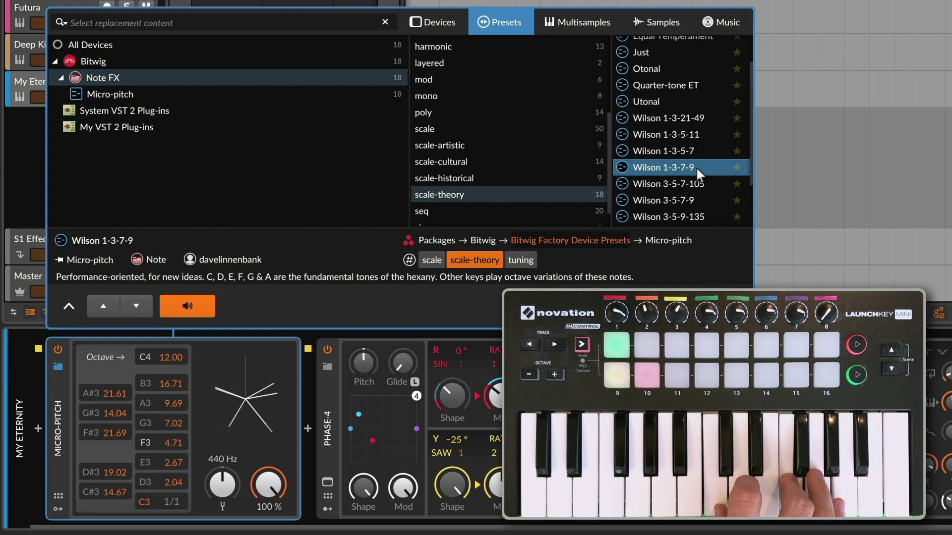
Step: Keep Wilson 1-3-7-9, play the Deep Kit loop, and record a new Futura clip in Scene 1
double_click(697, 168)
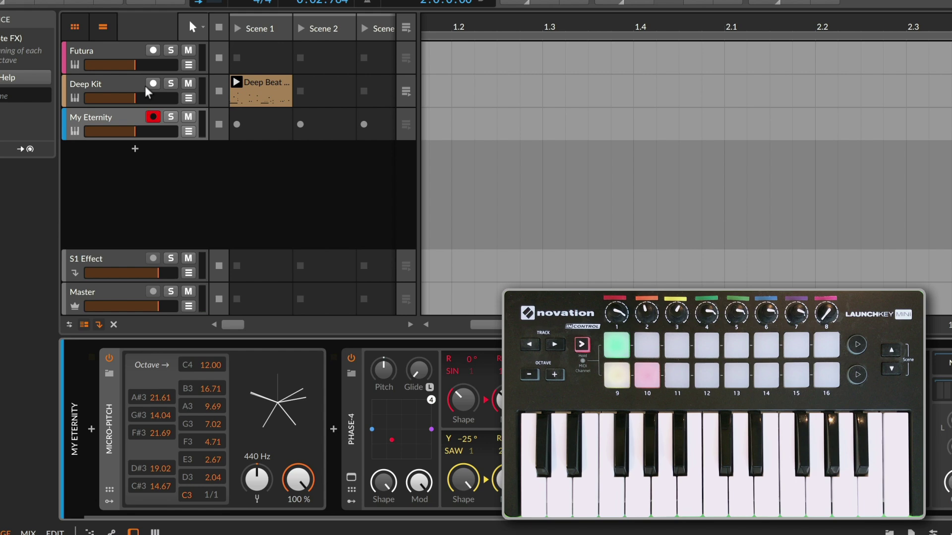
left_click(149, 92)
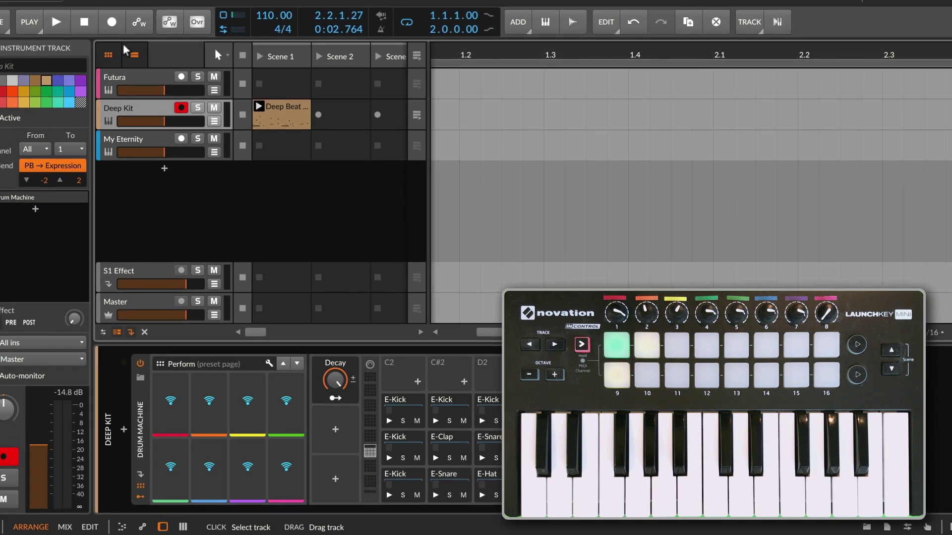
key("space")
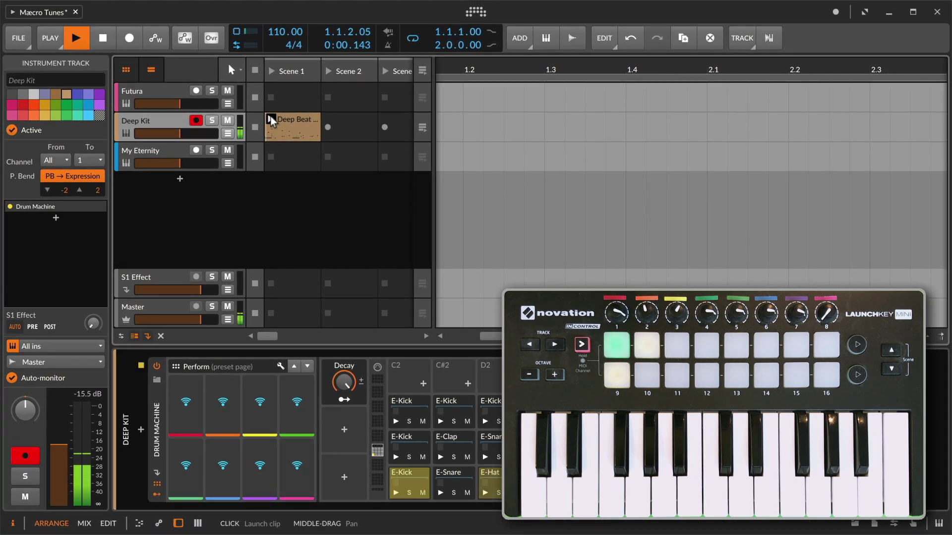
left_click(176, 94)
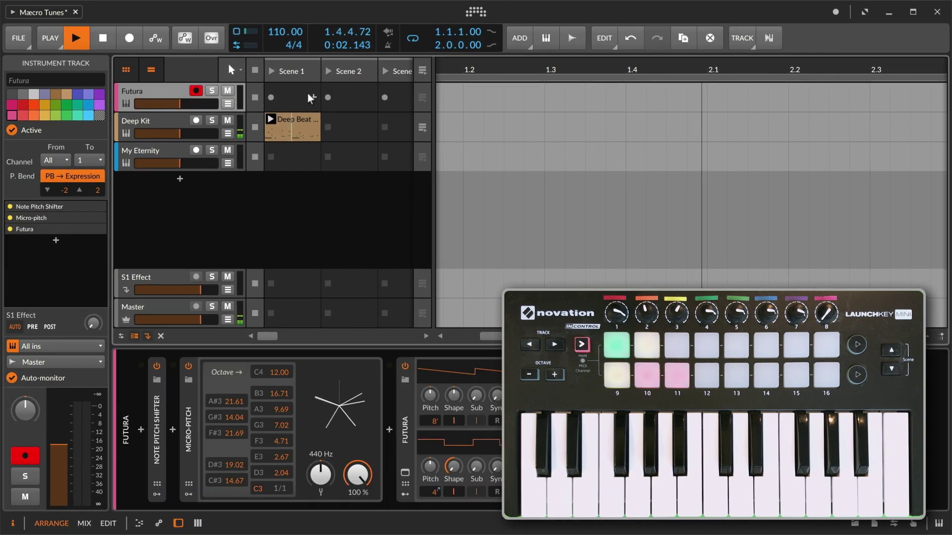
left_click(271, 98)
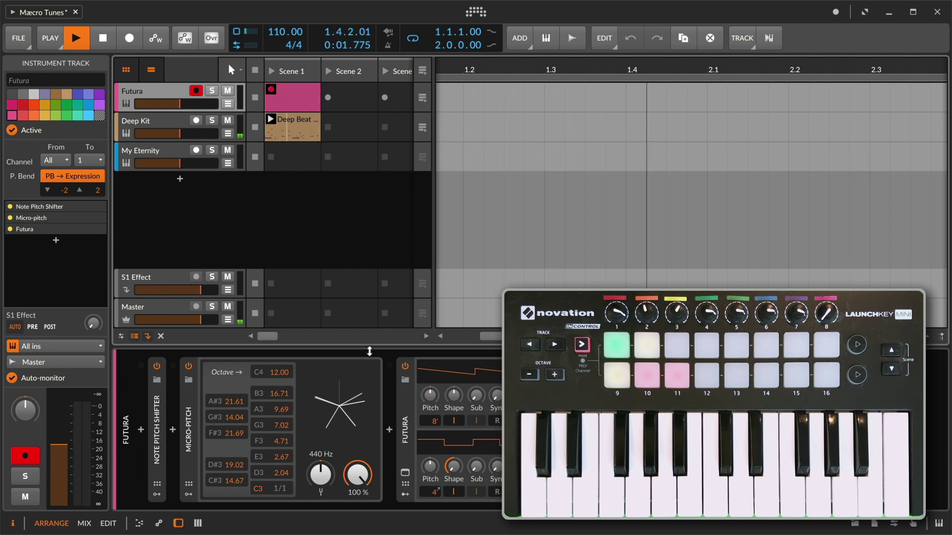
Step: Expand the Futura device to show its oscillators, mix, filter and envelopes
left_click(406, 474)
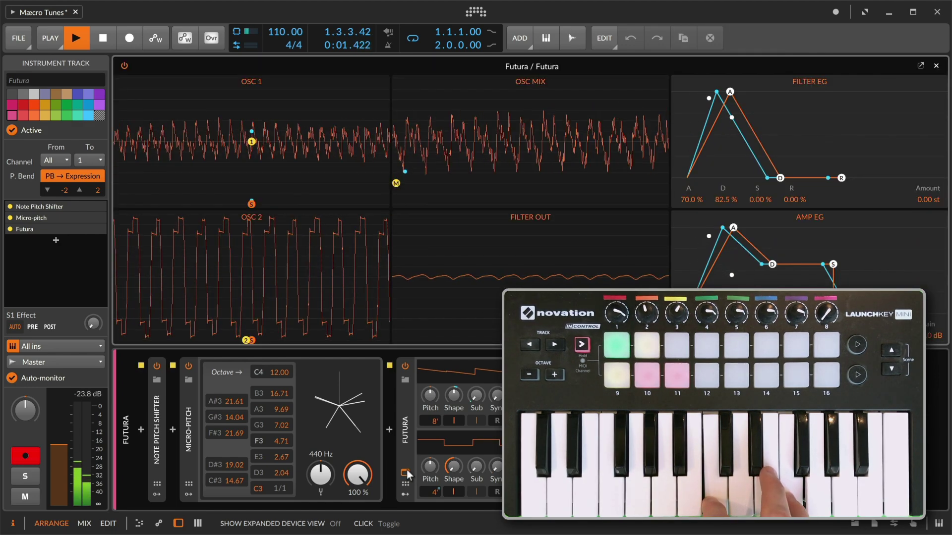